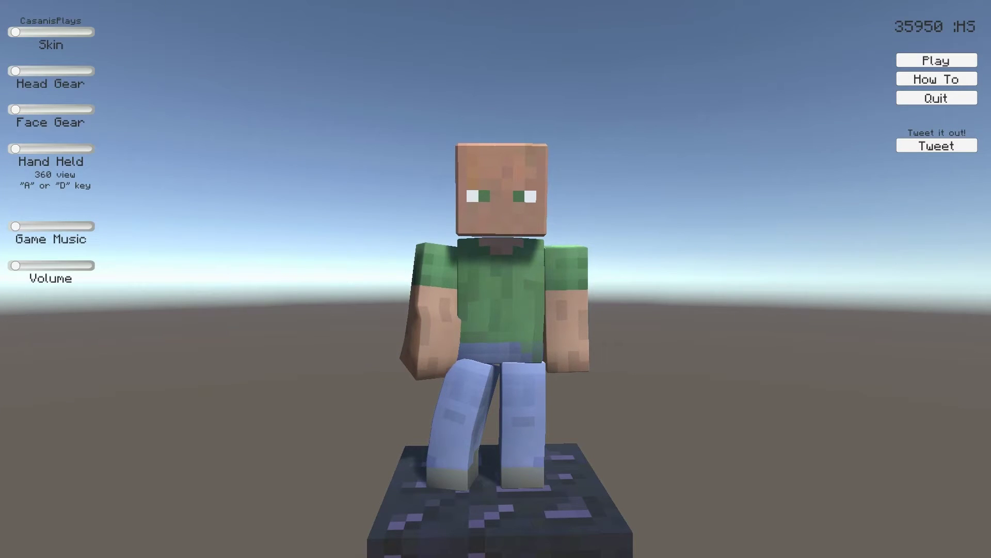
Step: Cycle the character's skin and turn it to view its side and front
mouse_move(20, 34)
left_mouse_down()
mouse_move(69, 38)
mouse_move(17, 36)
left_mouse_up()
key("a")
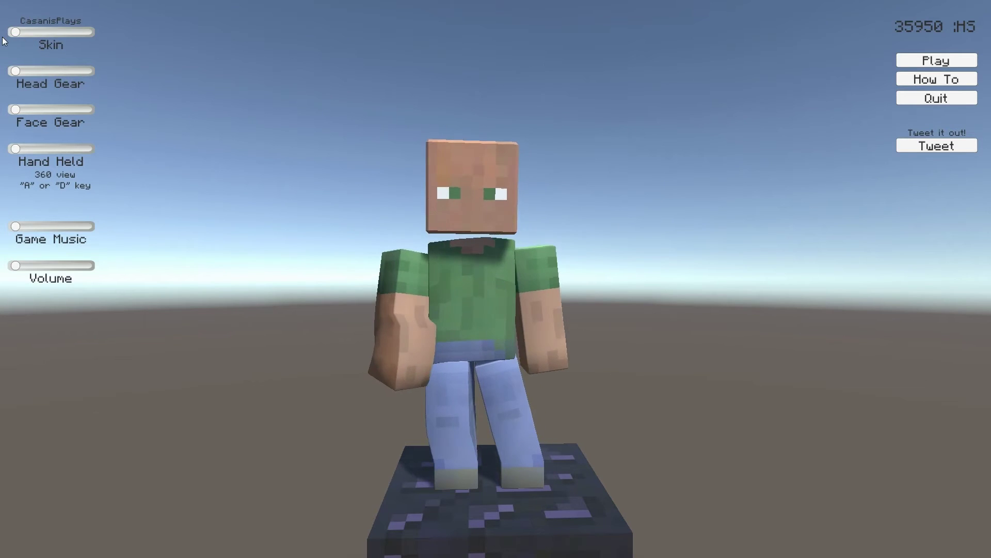
key("d")
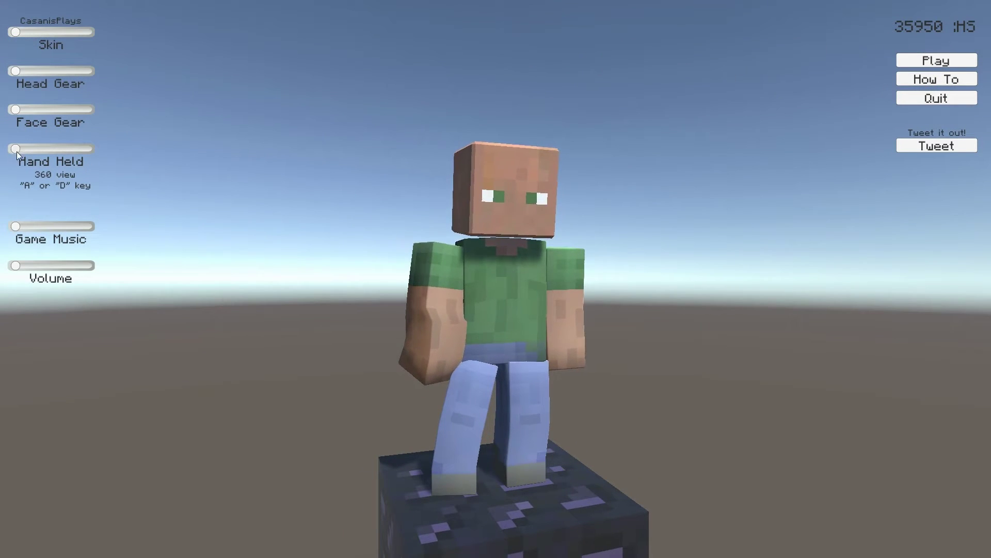
Step: Give the character a diamond sword and rotate it to view it from several angles
left_click_drag(25, 150, 32, 150)
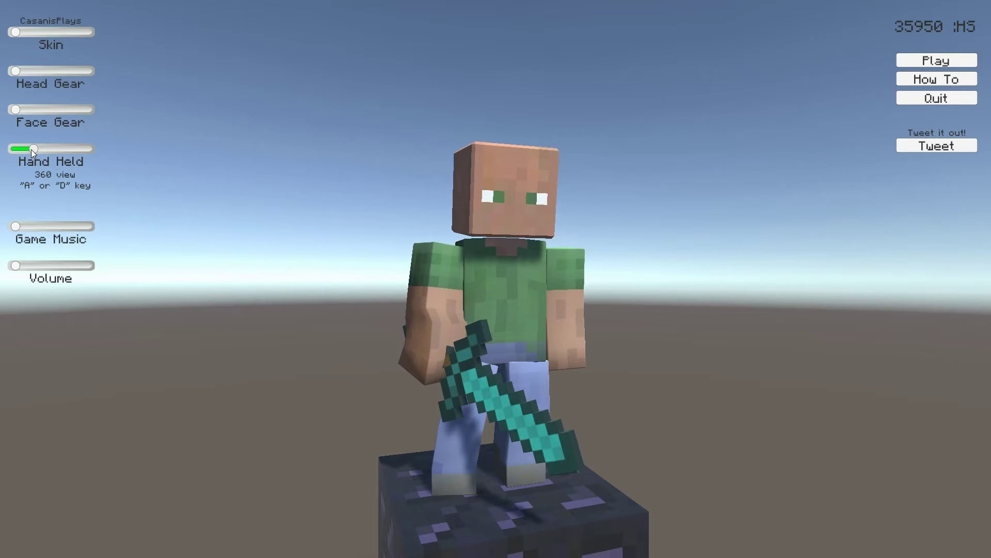
key("a")
key("d")
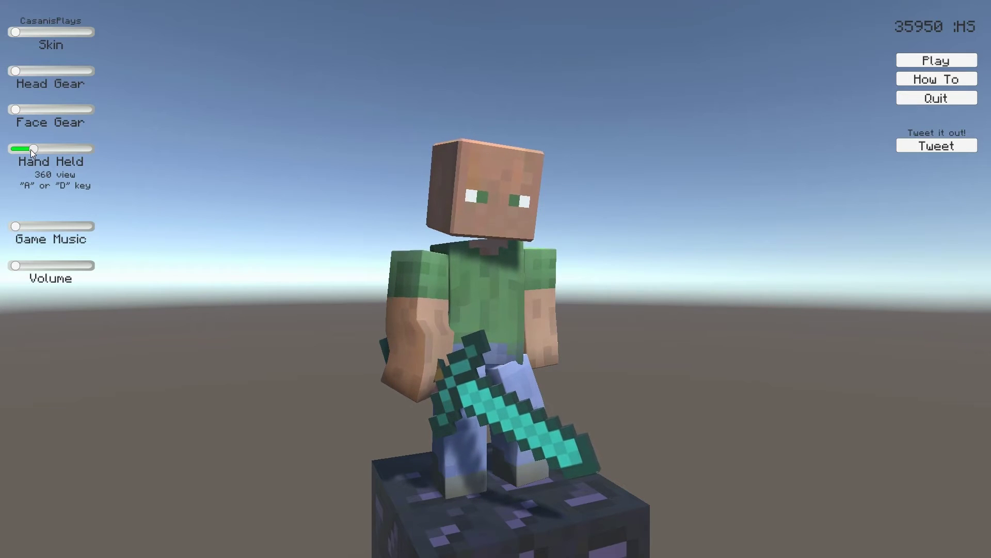
key("a")
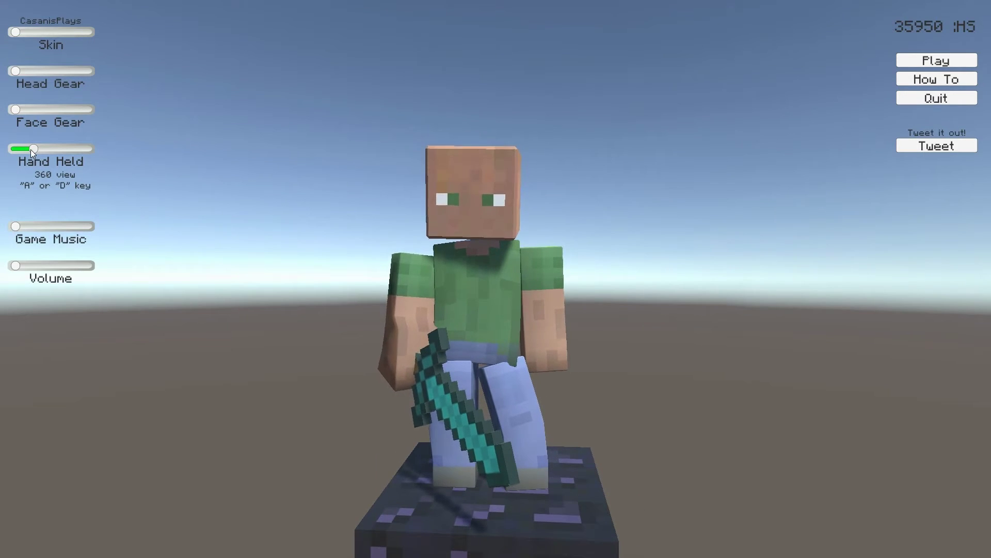
key("a")
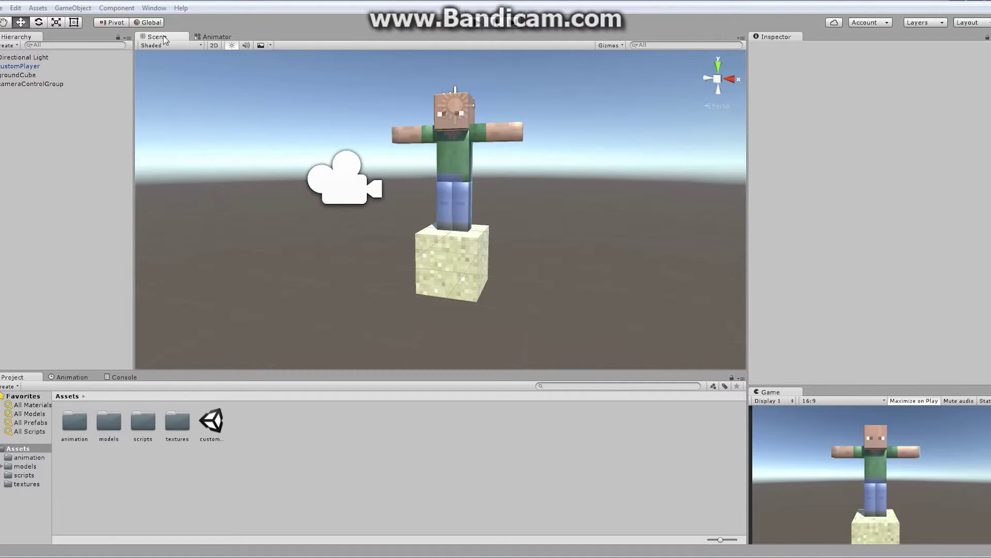
Step: Select customPlayer and show its animation state graph in the Animator, panned into view
left_click(36, 66)
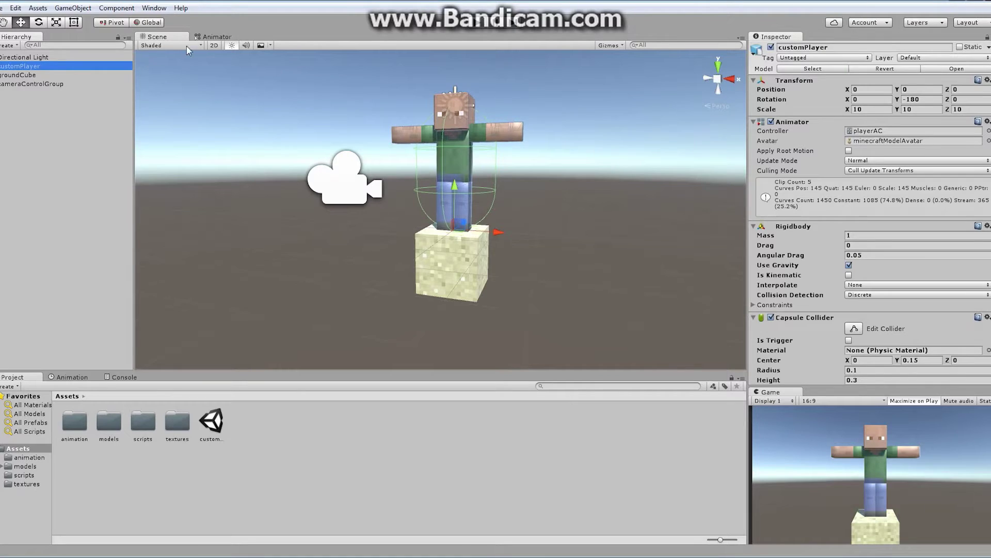
left_click(225, 37)
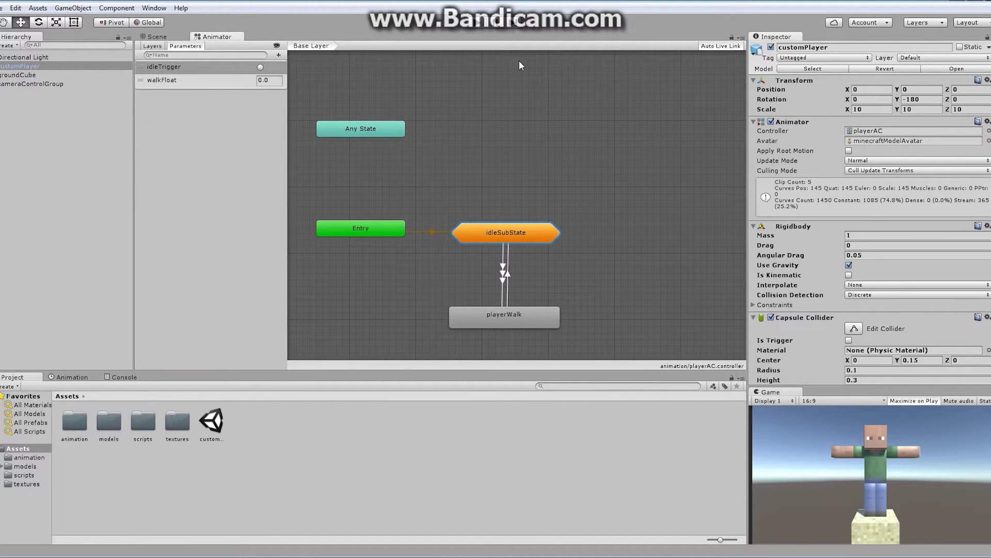
middle_click_drag(633, 223, 653, 182)
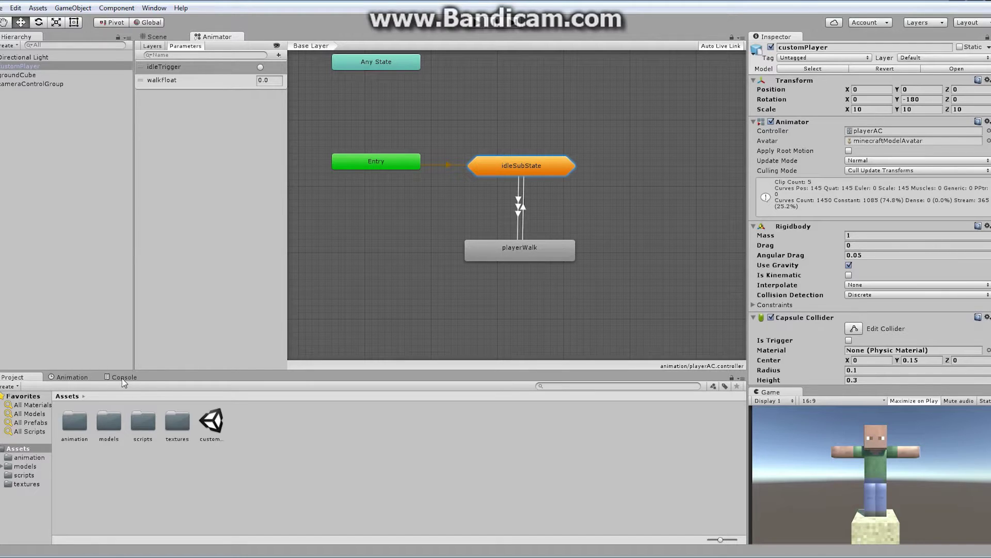
Step: Preview the player clips in the models folder and drag playerRun into the graph as a state
left_click(26, 466)
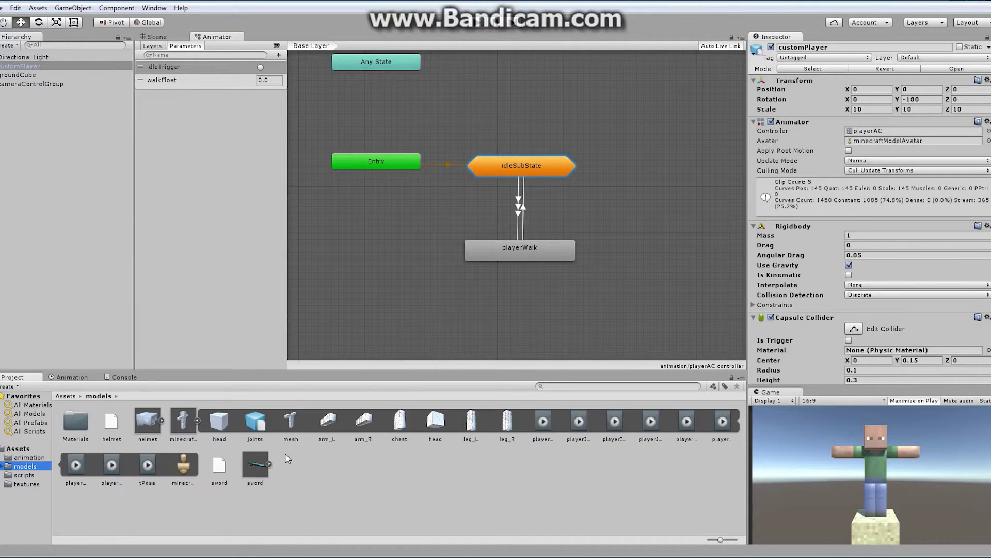
left_click(543, 421)
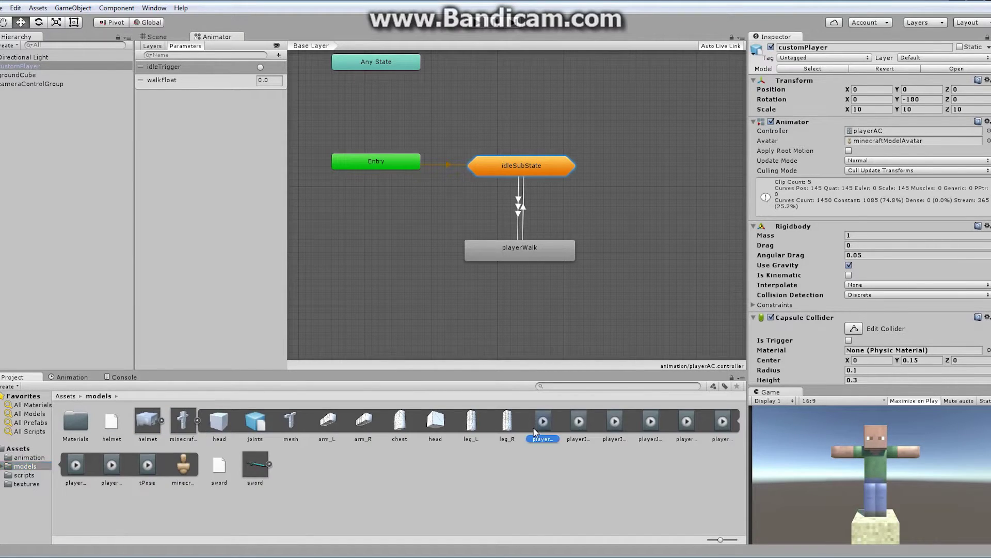
left_click(577, 425)
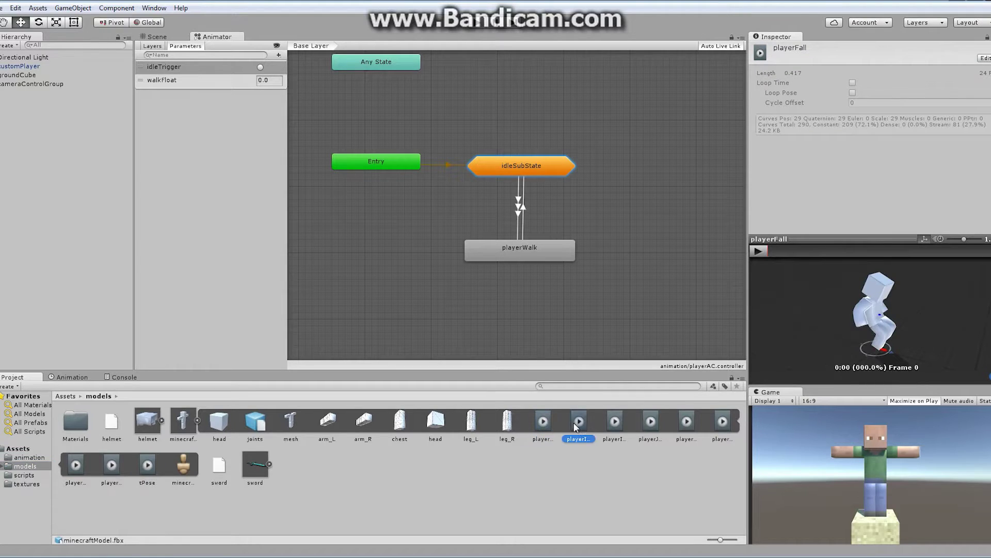
left_click(621, 420)
left_click(647, 422)
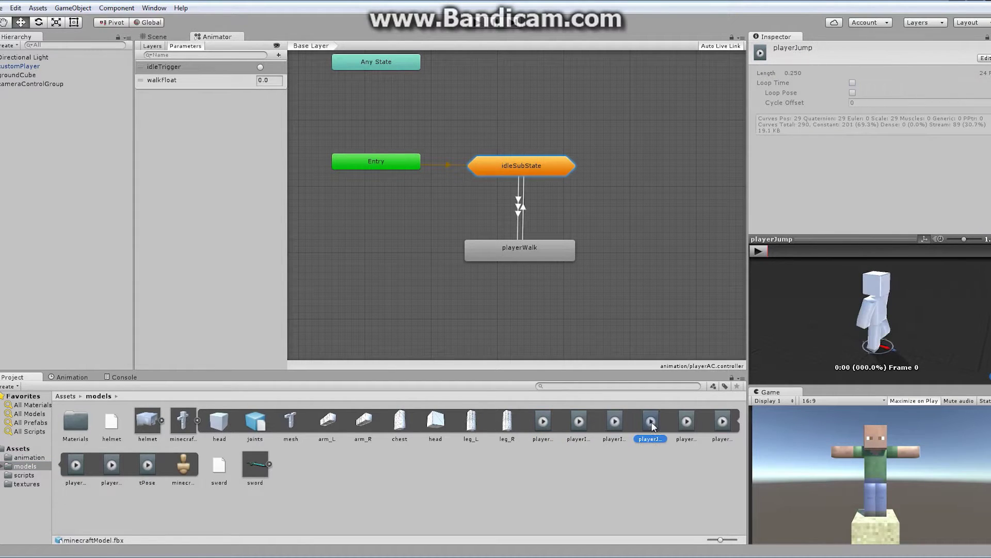
left_click(687, 422)
left_click_drag(687, 425, 667, 245)
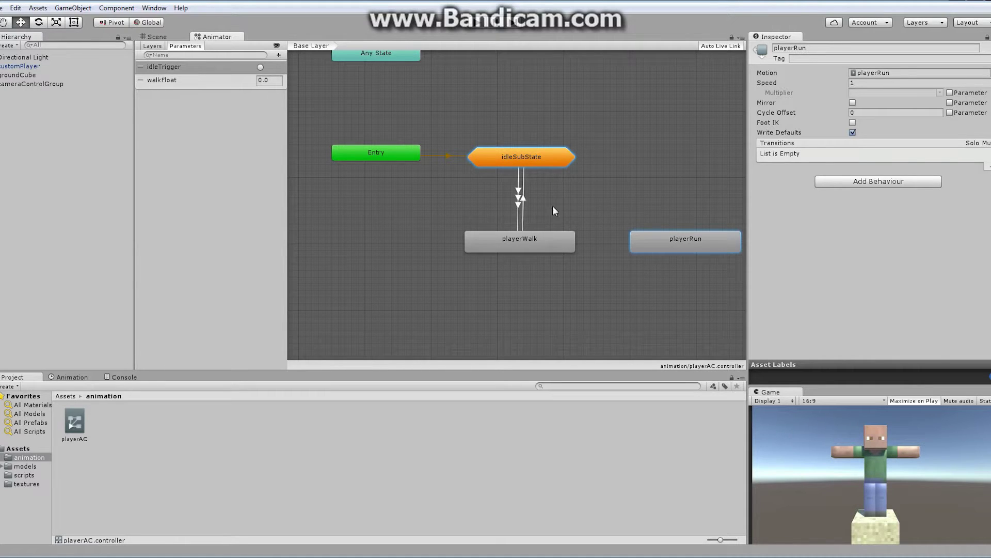
Step: Make a transition from playerWalk to playerRun
left_click(522, 246)
right_click(532, 241)
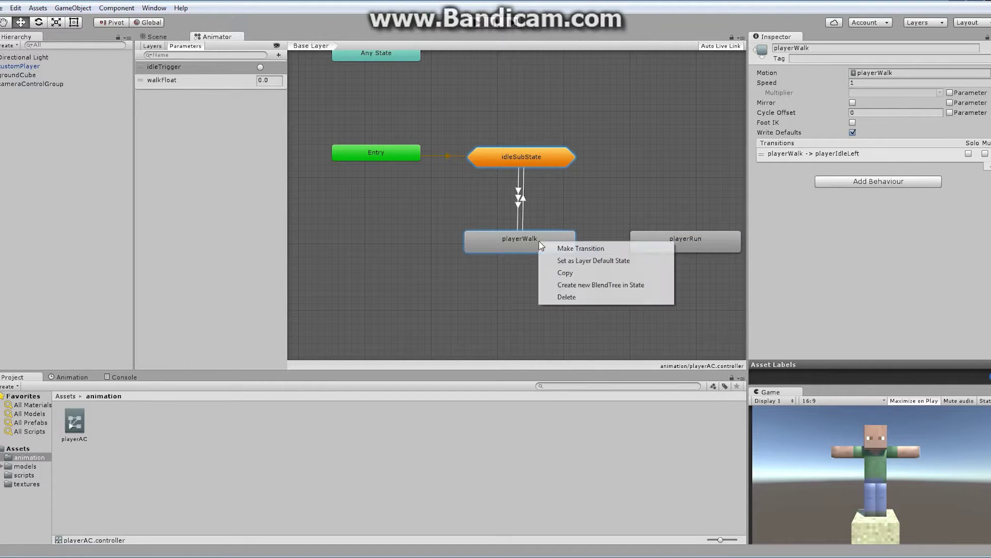
left_click(561, 246)
left_click(656, 240)
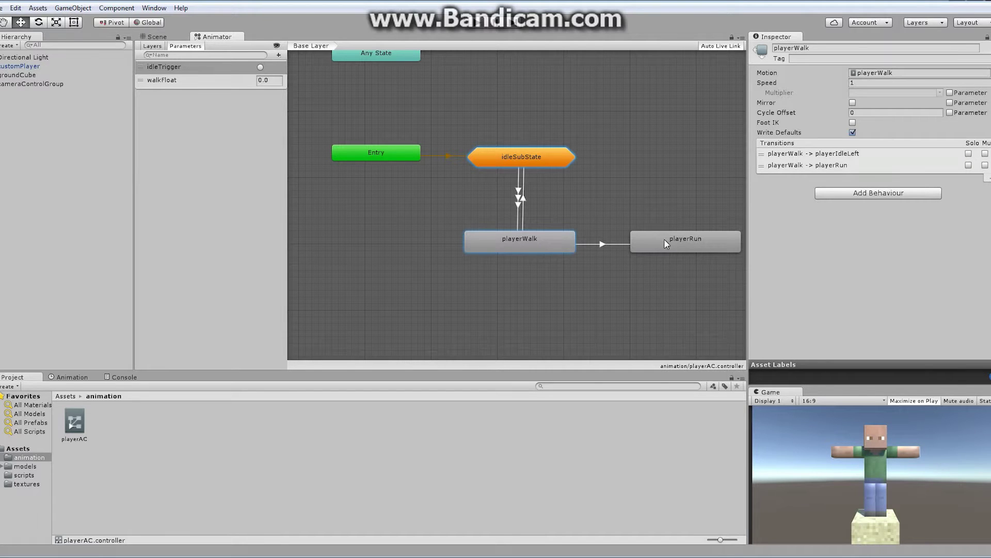
Step: Make a transition from playerRun back to playerWalk
left_click(665, 240)
right_click(665, 239)
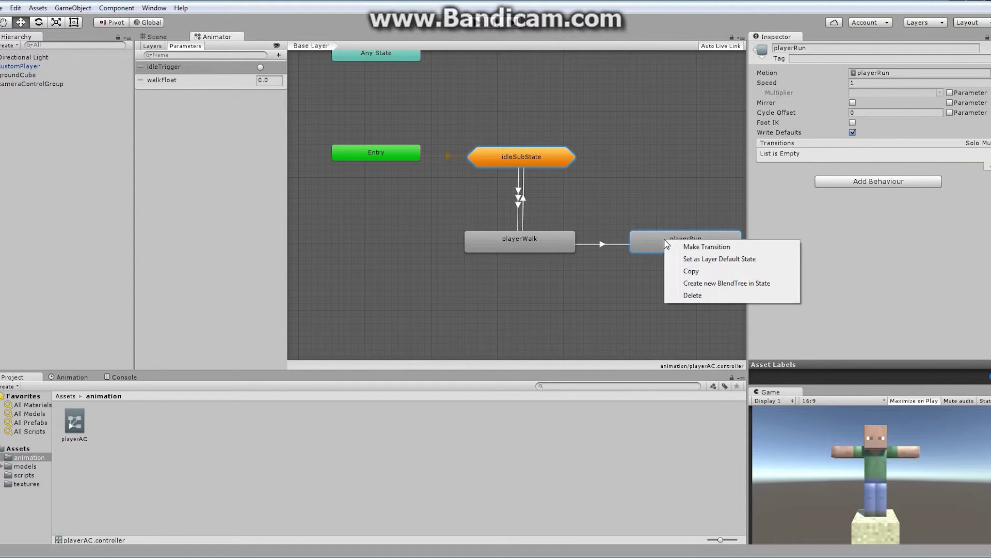
left_click(708, 247)
left_click(558, 240)
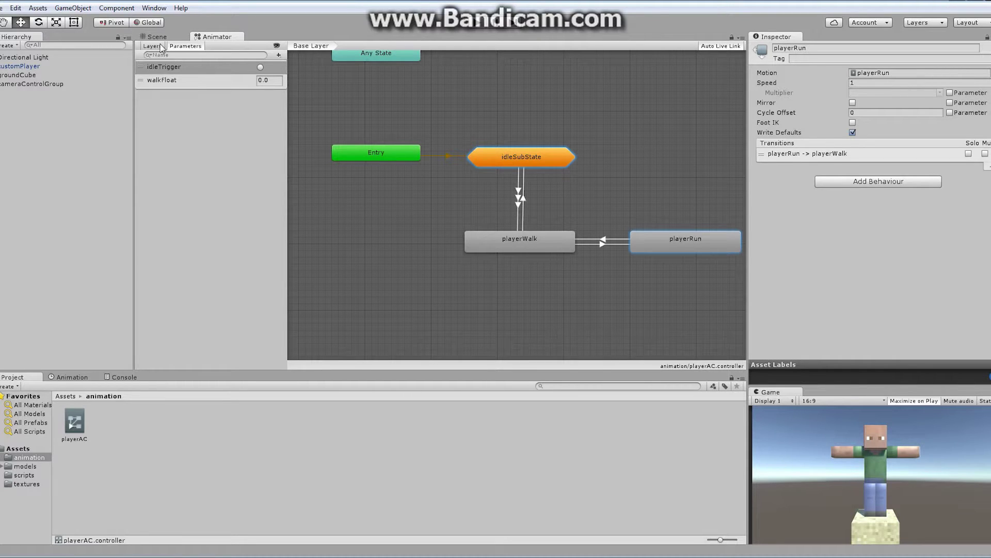
Step: Add a Bool parameter named running to the playerAC controller
left_click(279, 55)
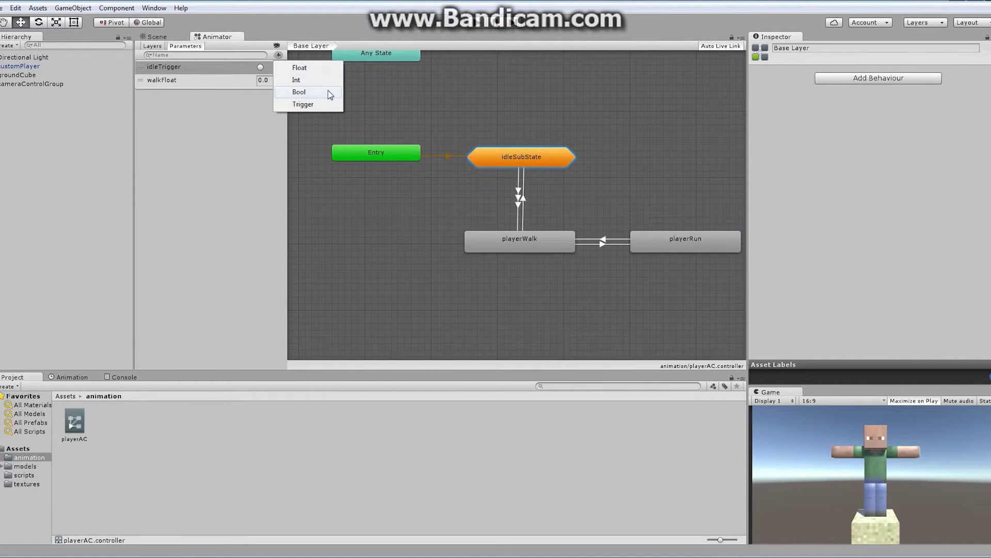
left_click(299, 92)
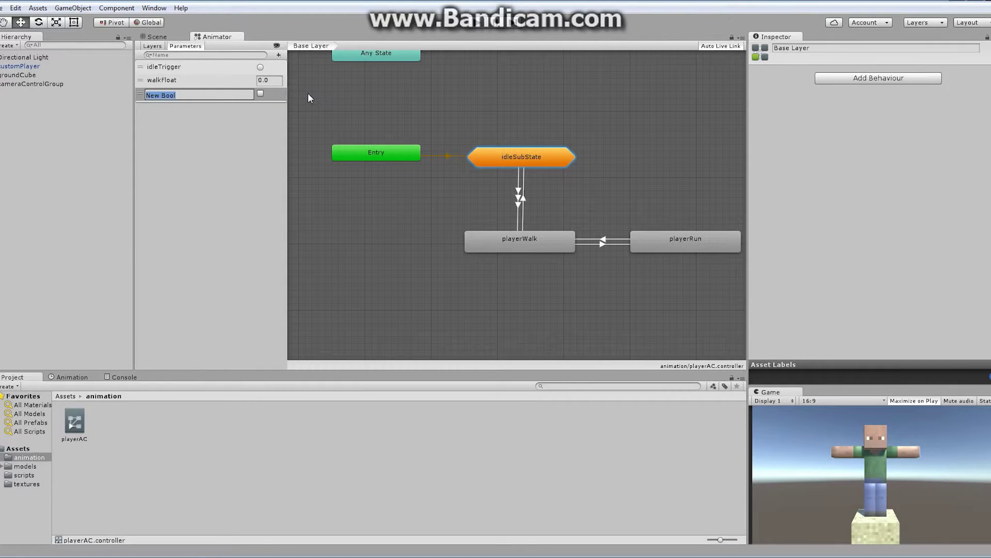
type("running")
key("Return")
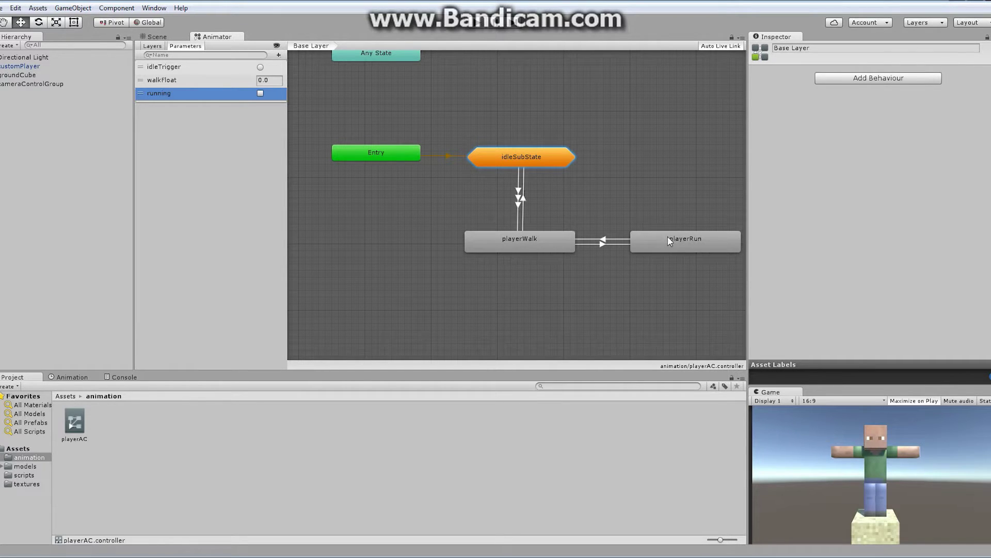
Step: Turn off exit time on playerWalk→playerRun and start the blend at 0:00, about 0:03 long
left_click(601, 243)
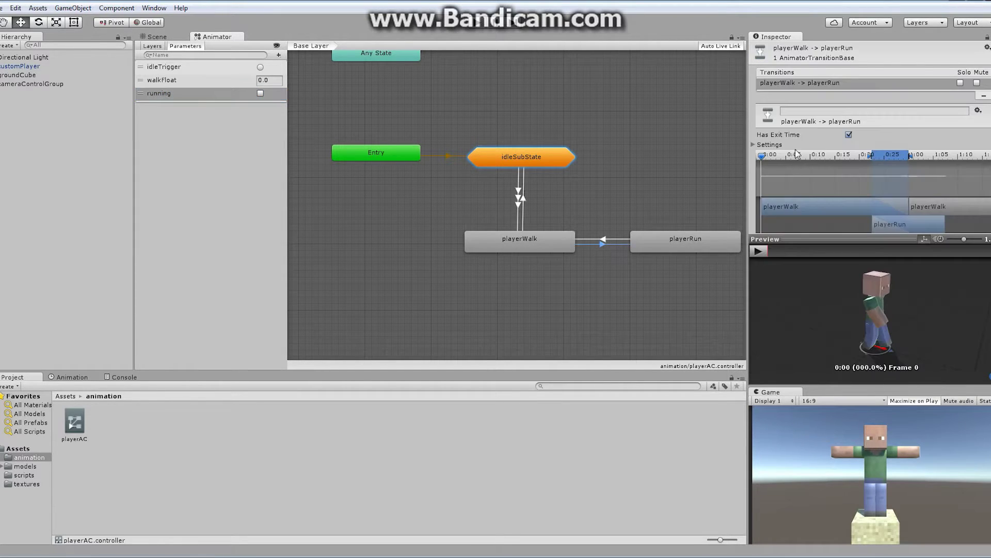
left_click(848, 135)
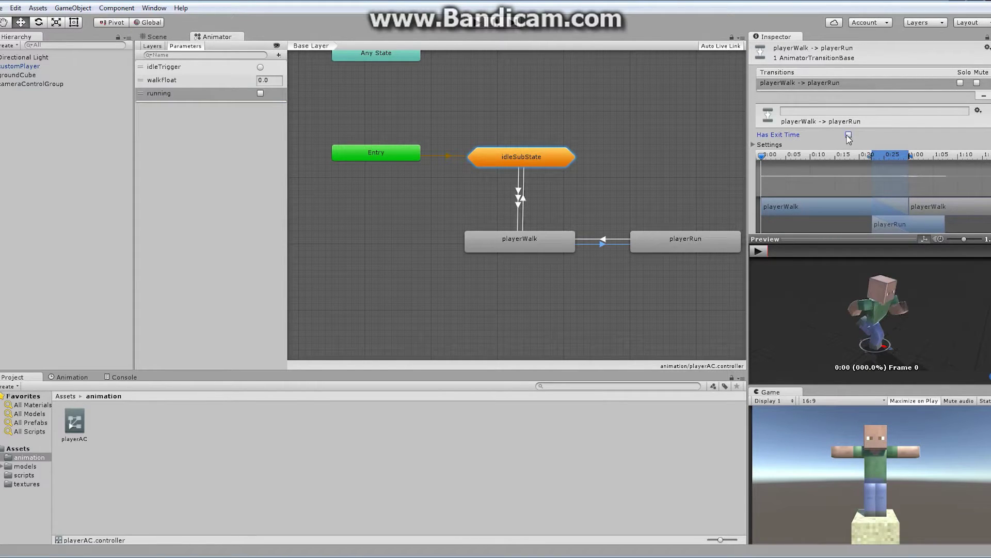
left_click_drag(887, 154, 776, 161)
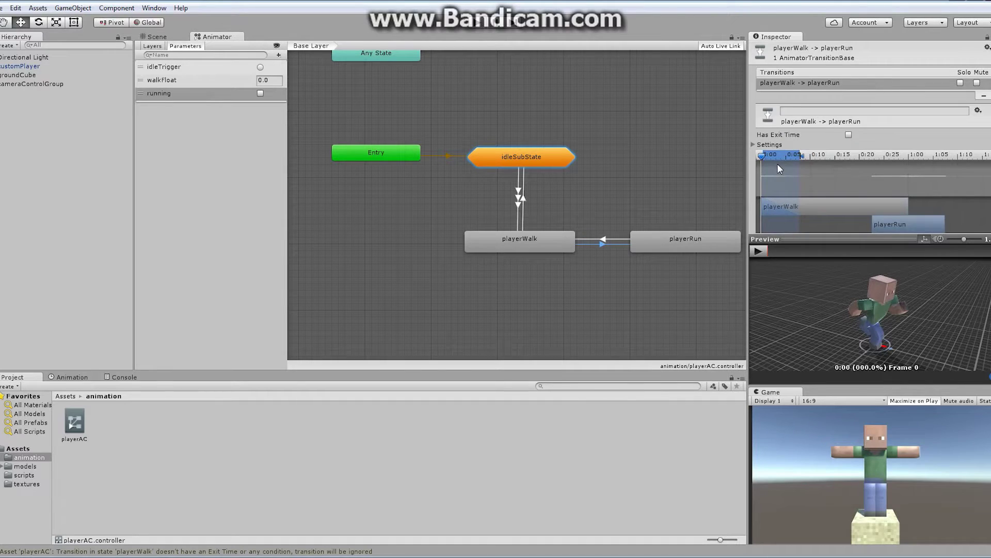
left_click(777, 164)
left_click_drag(802, 154, 788, 159)
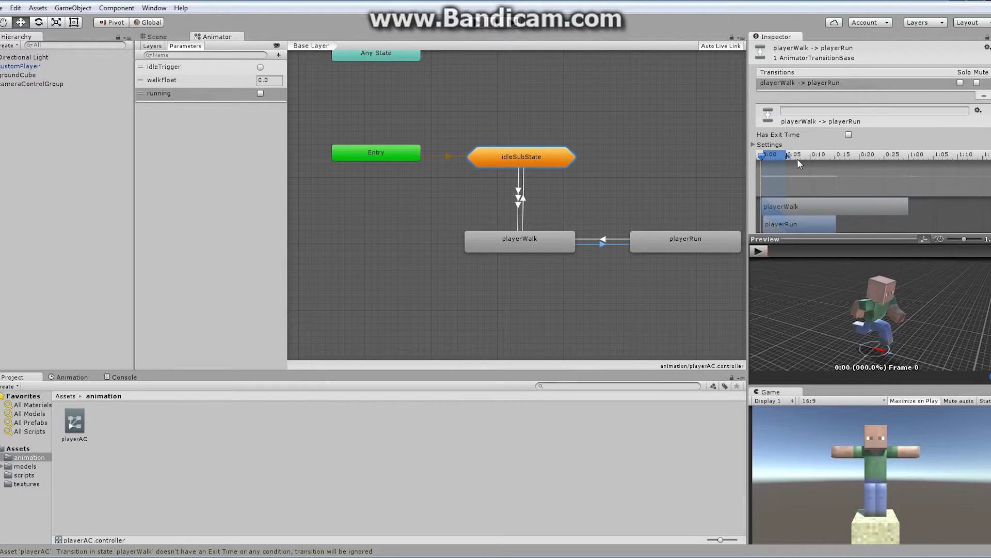
Step: Add a condition requiring running to be true
scroll(788, 157, "down", 3)
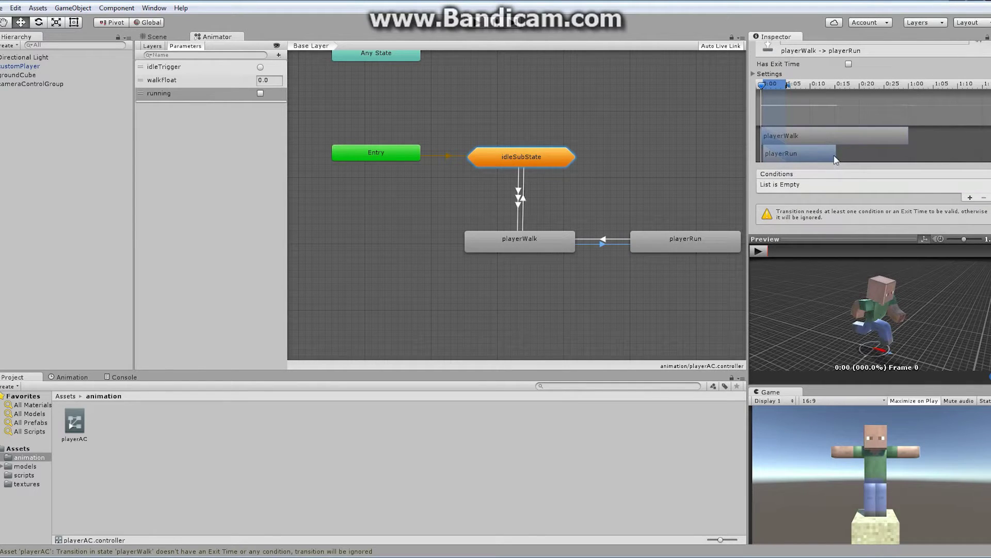
left_click(971, 198)
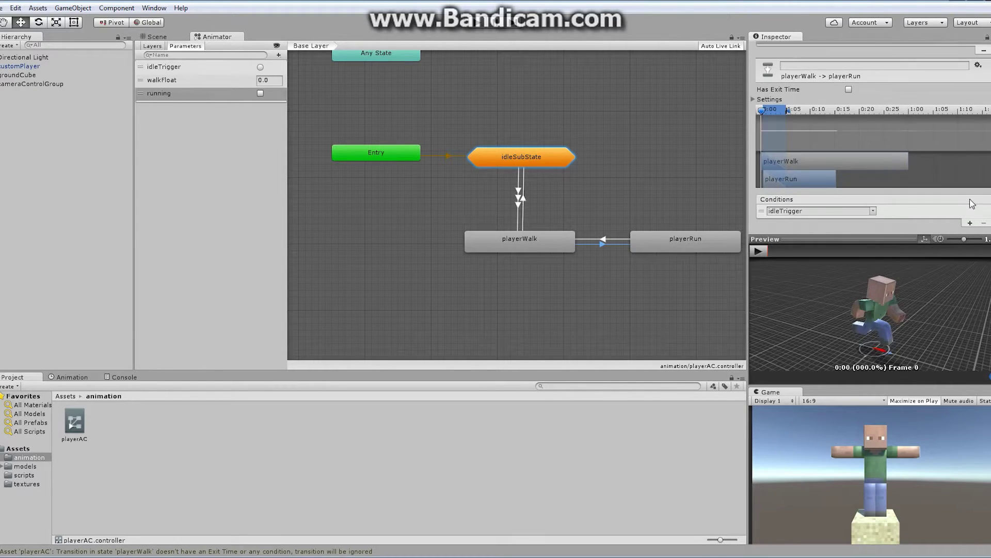
left_click(873, 211)
left_click(901, 247)
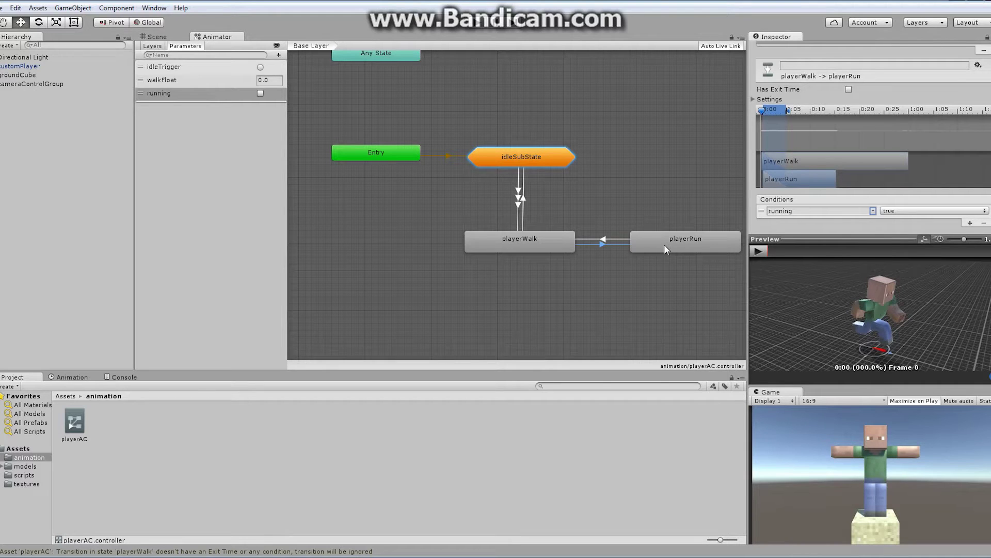
Step: Select the playerRun→playerWalk transition to show its settings
left_click(607, 238)
Step: Turn off exit time, shift the blend start, and add the condition running false
left_click(848, 90)
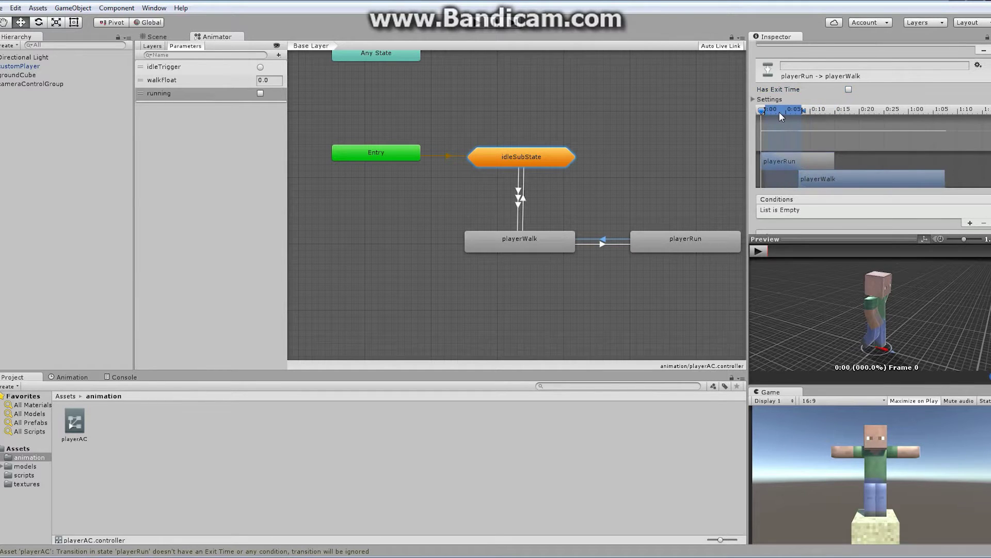
mouse_move(776, 112)
left_mouse_down()
mouse_move(803, 107)
mouse_move(787, 113)
left_mouse_up()
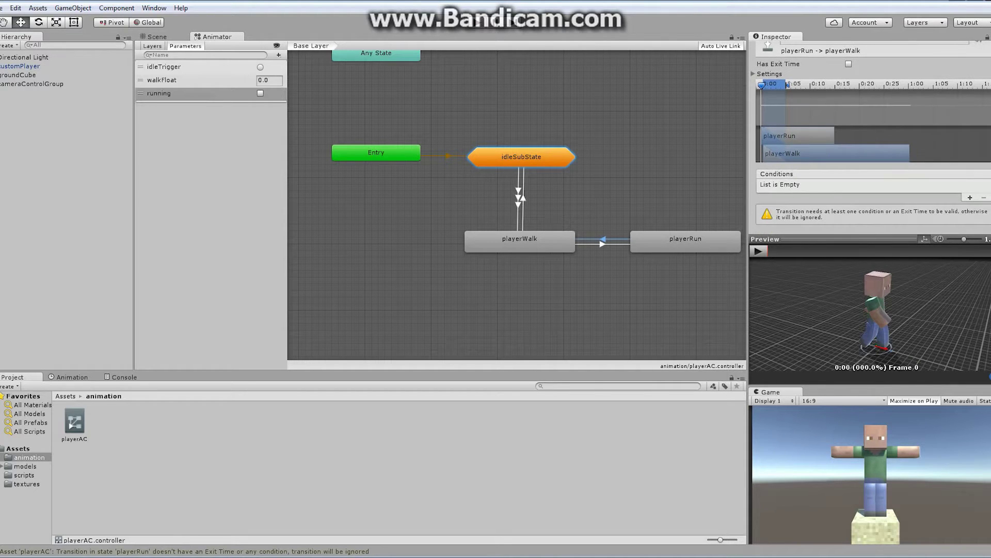
left_click(970, 223)
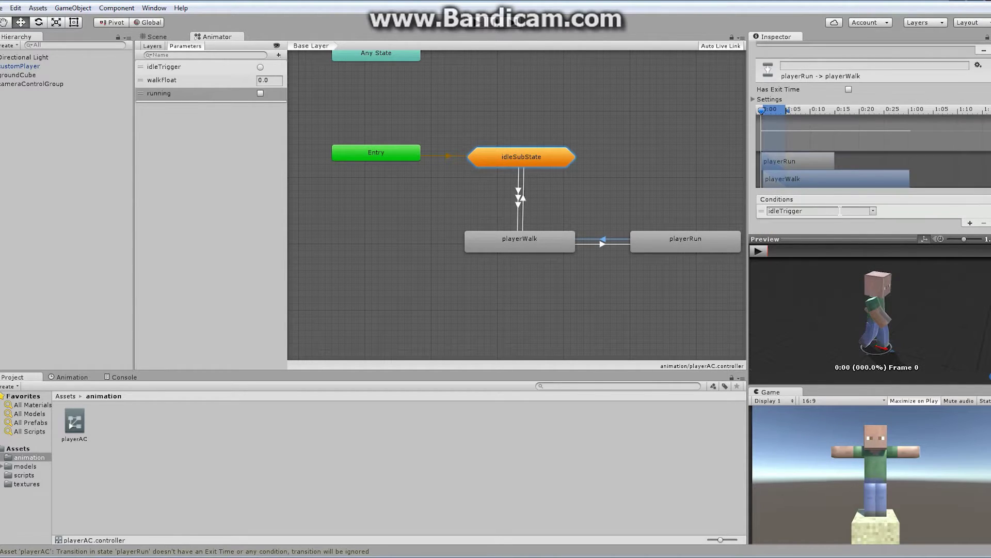
left_click(873, 211)
left_click(900, 247)
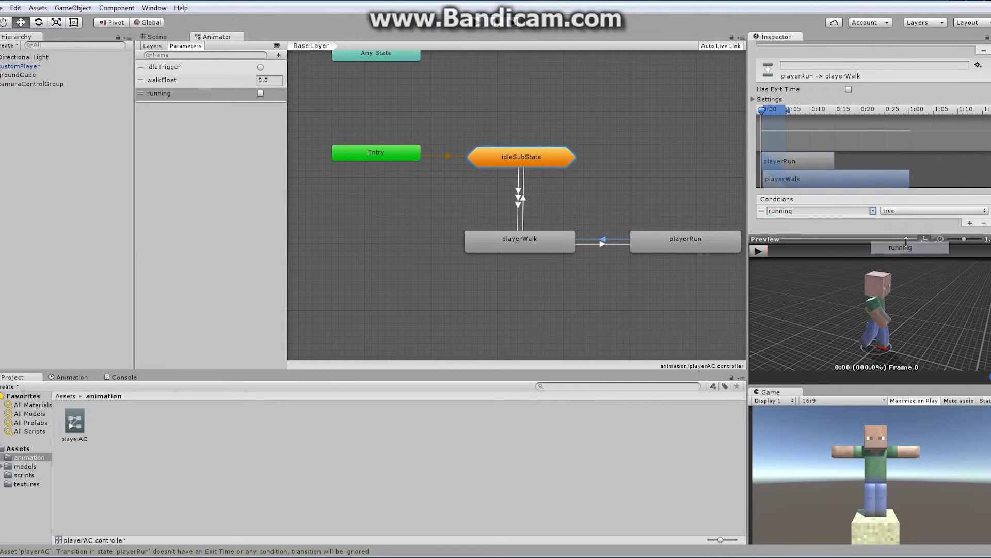
left_click(922, 211)
left_click(912, 237)
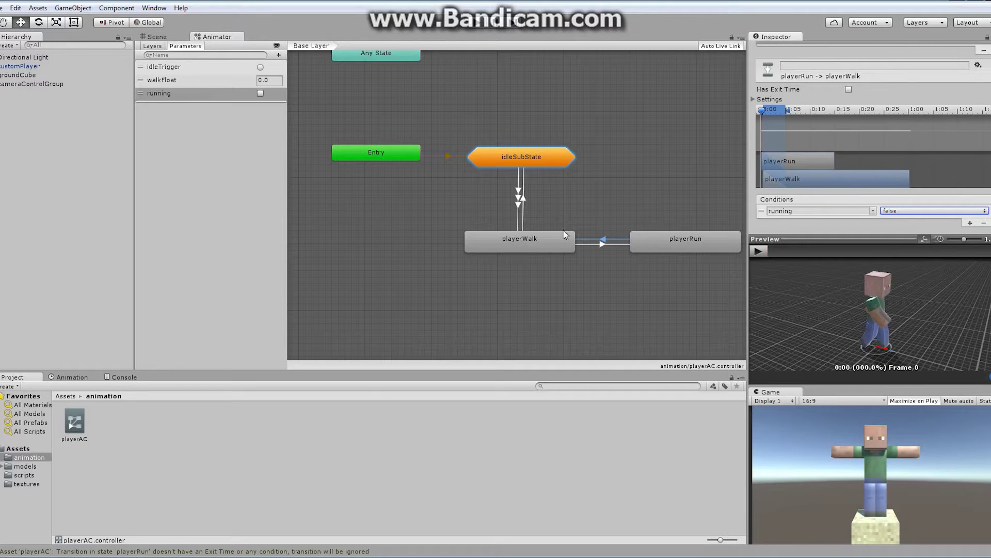
Step: Create a transition from playerRun to playerIdleLeft inside idleSubState
left_click(685, 243)
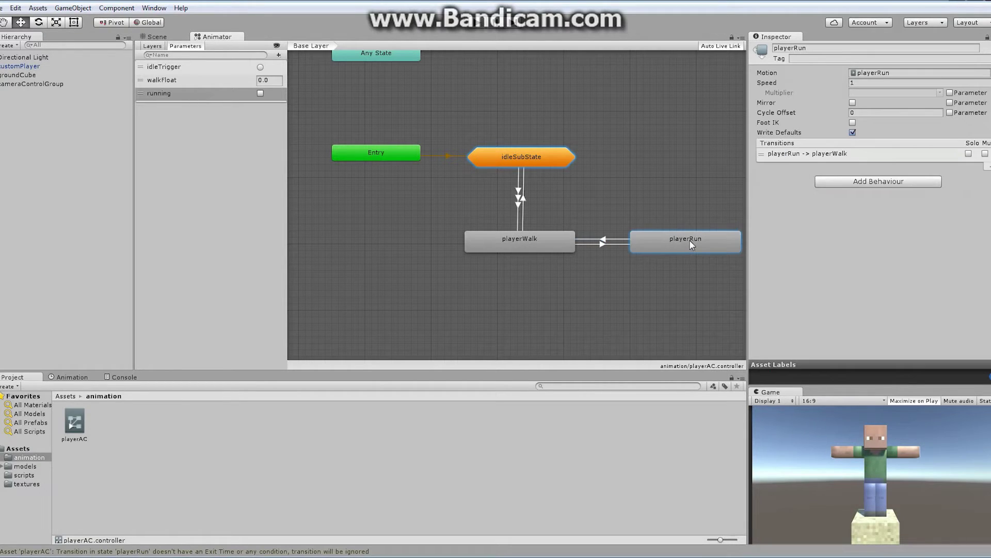
right_click(690, 240)
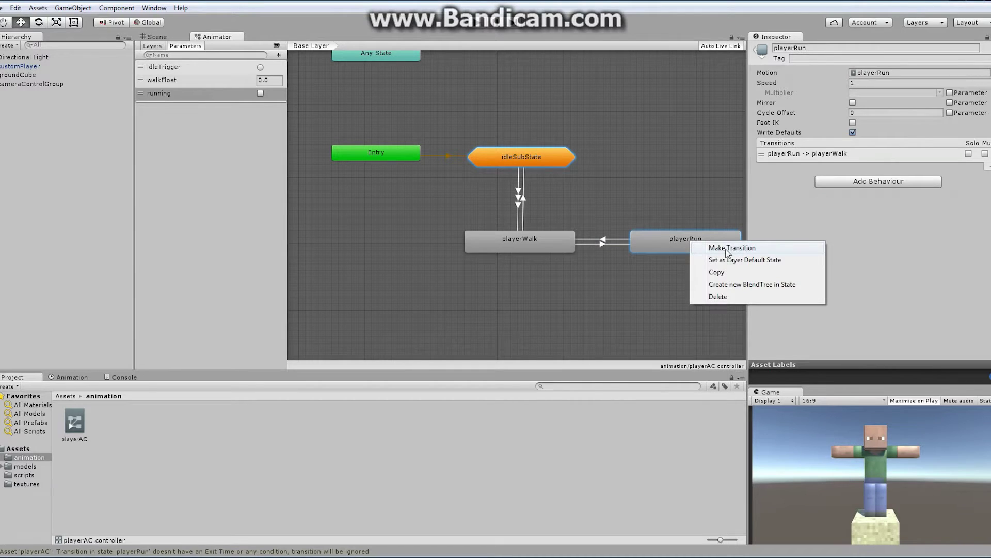
left_click(718, 247)
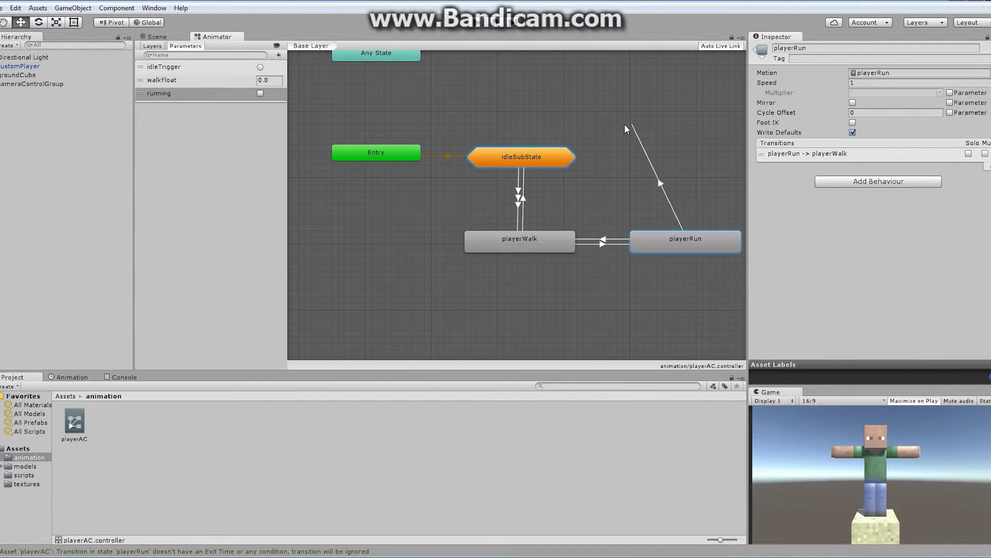
left_click(551, 162)
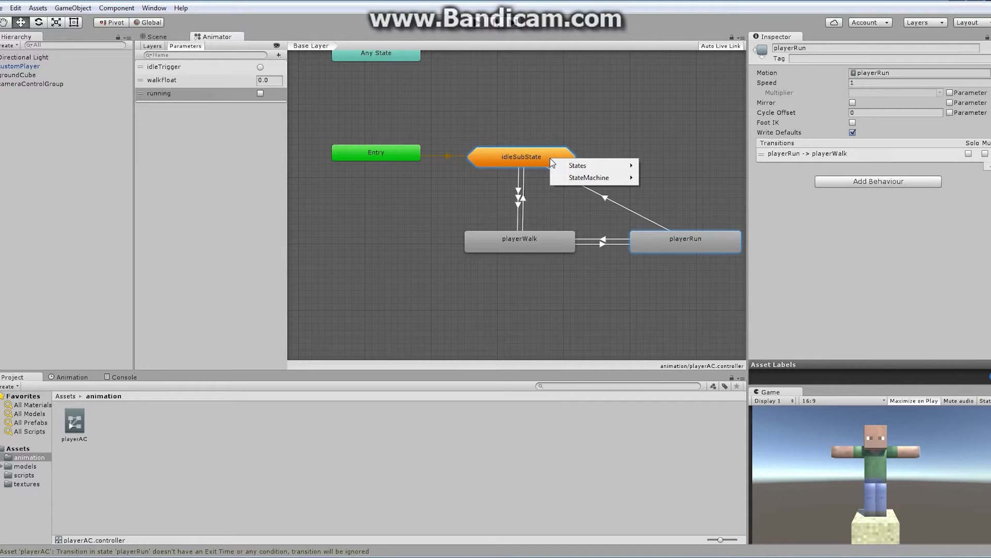
mouse_move(573, 167)
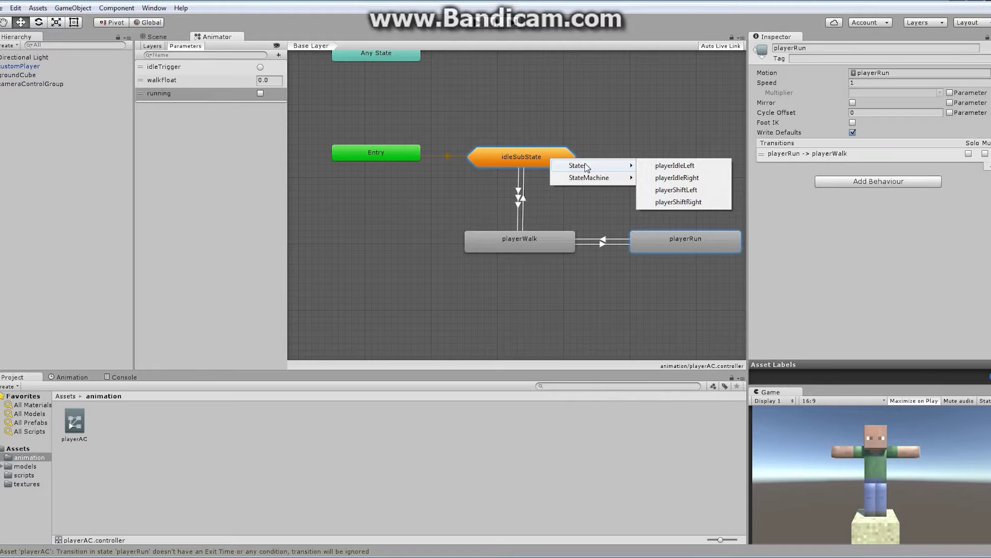
left_click(666, 166)
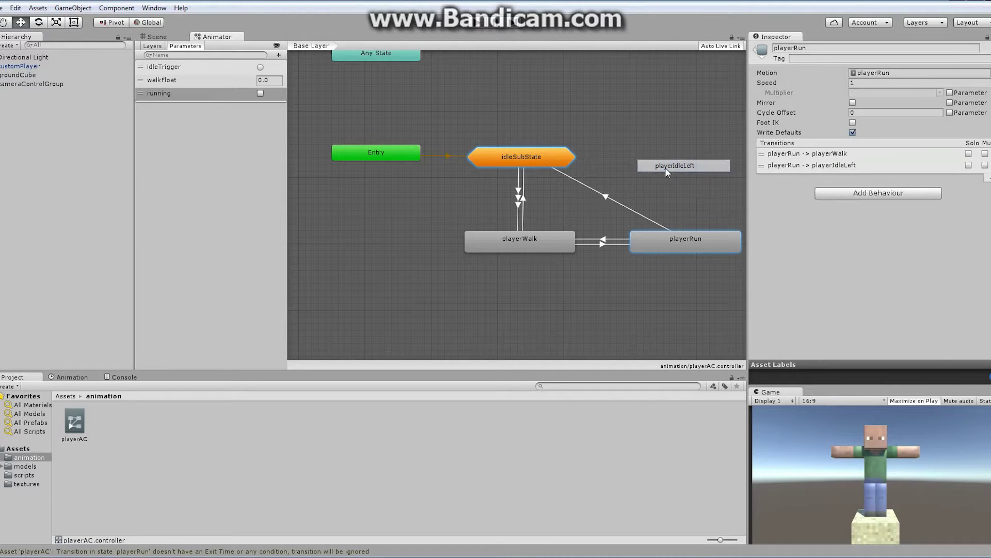
Step: On playerRun→playerIdleLeft, move the blend near 0:00 and turn off exit time
left_click(605, 198)
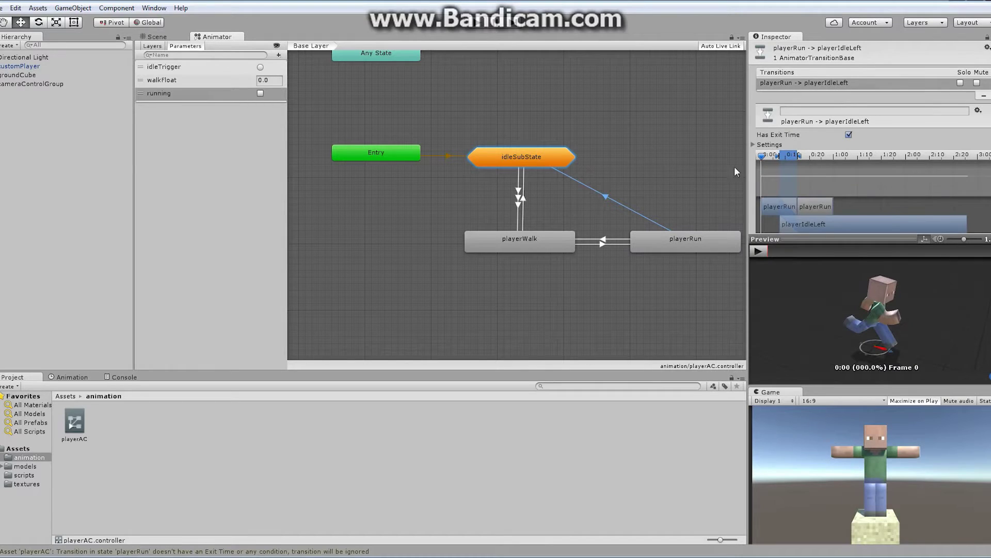
left_click_drag(794, 158, 771, 158)
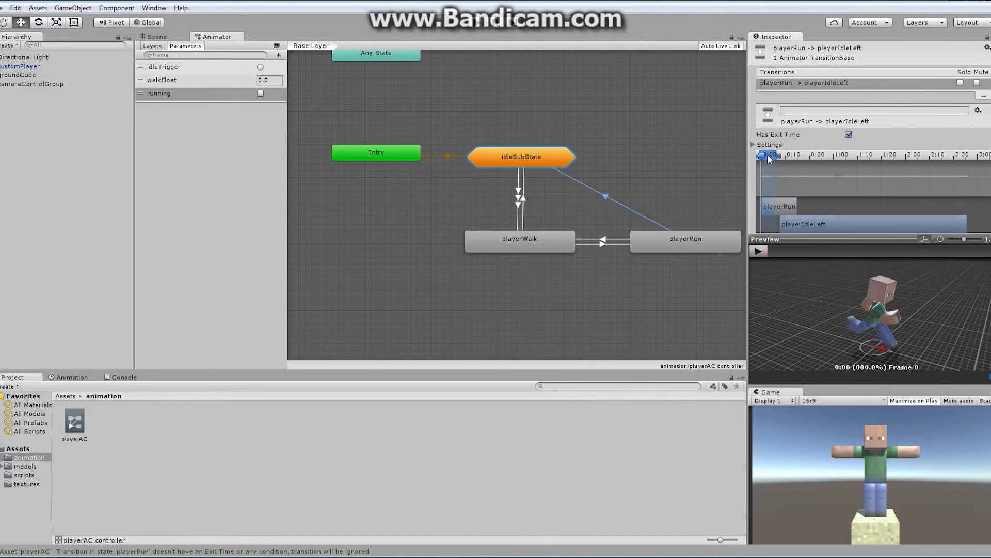
left_click_drag(770, 157, 787, 156)
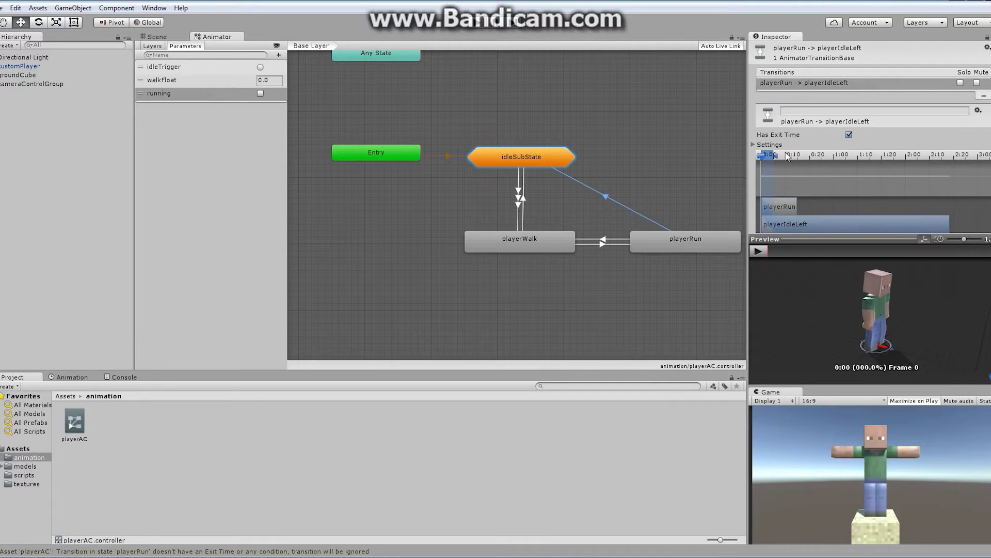
left_click(849, 134)
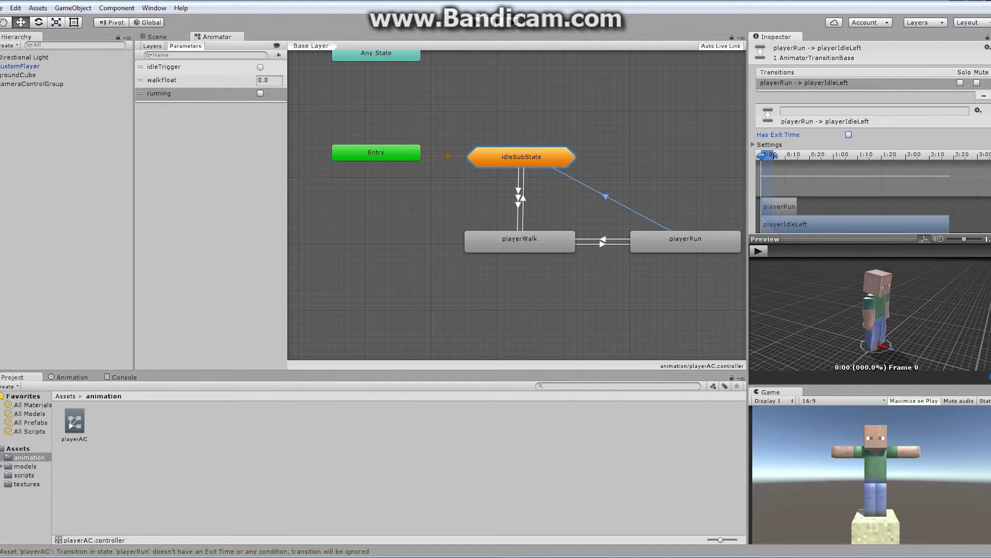
Step: Add the condition walkFloat Less 0.1, then inspect the playerWalk→playerIdleLeft transition
scroll(873, 155, "down", 3)
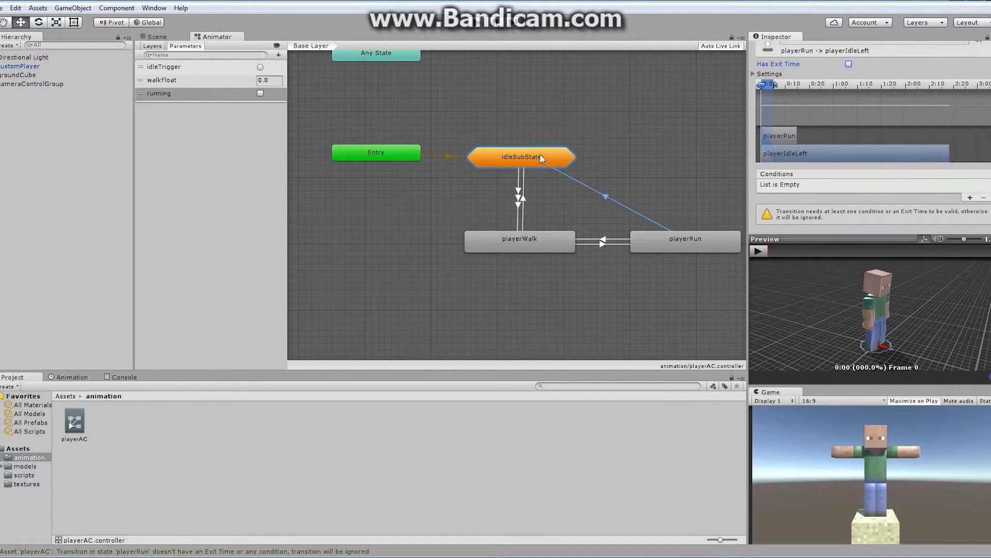
left_click(970, 198)
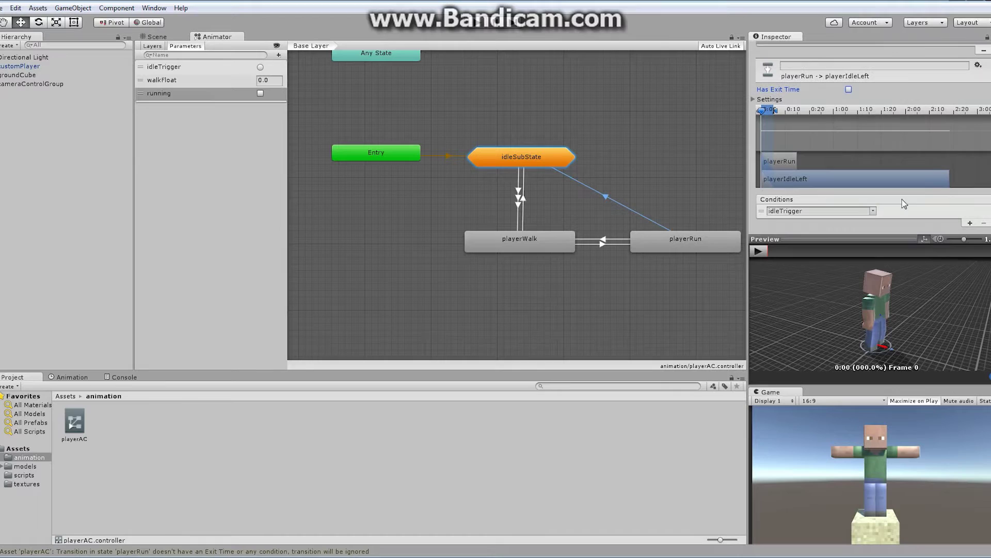
left_click(873, 211)
left_click(906, 234)
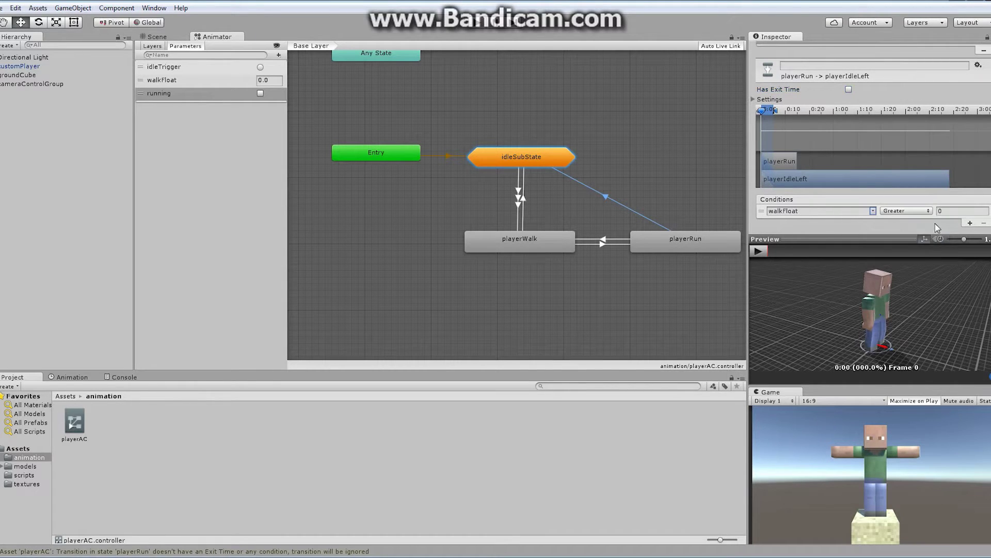
left_click(905, 211)
left_click(899, 235)
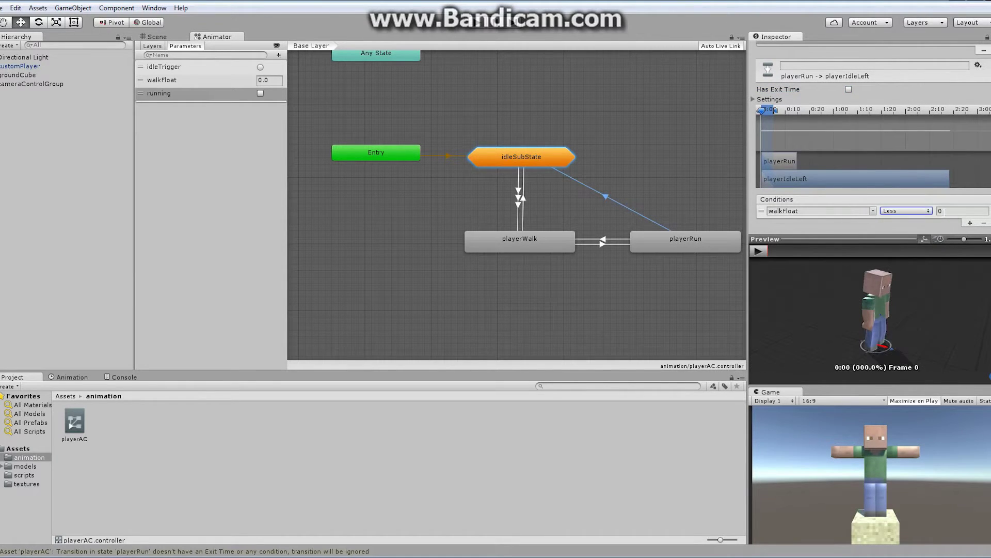
left_click(958, 211)
type(".1")
key("Return")
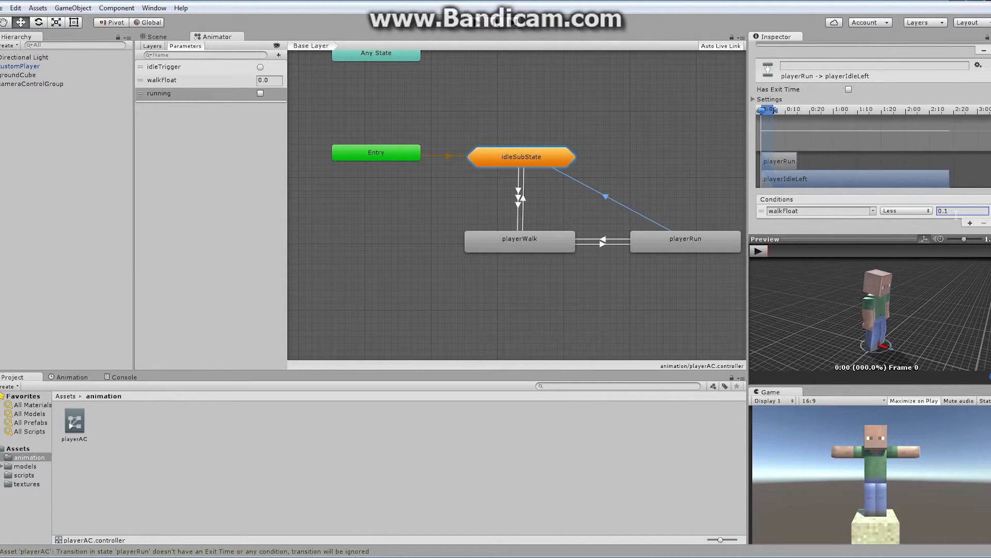
left_click(523, 198)
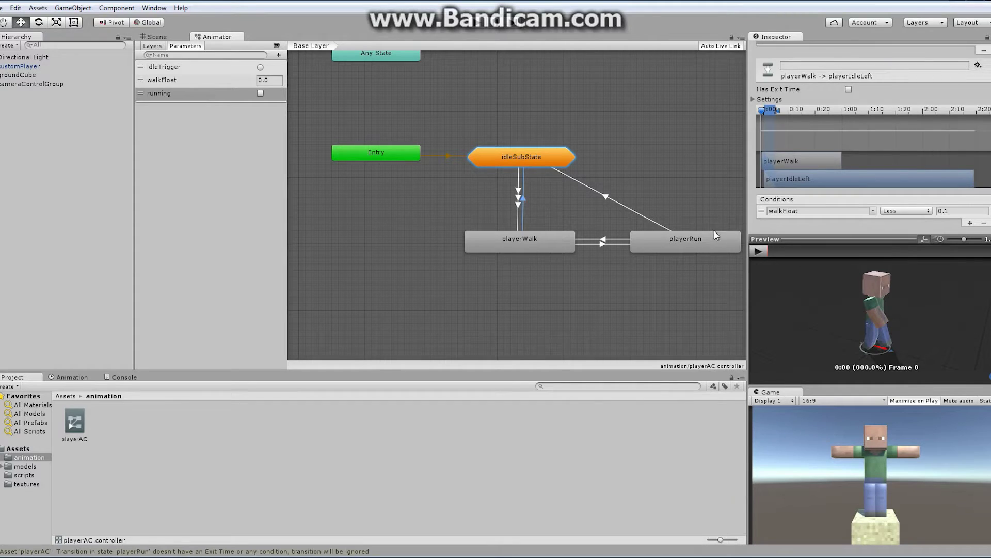
left_click(705, 248)
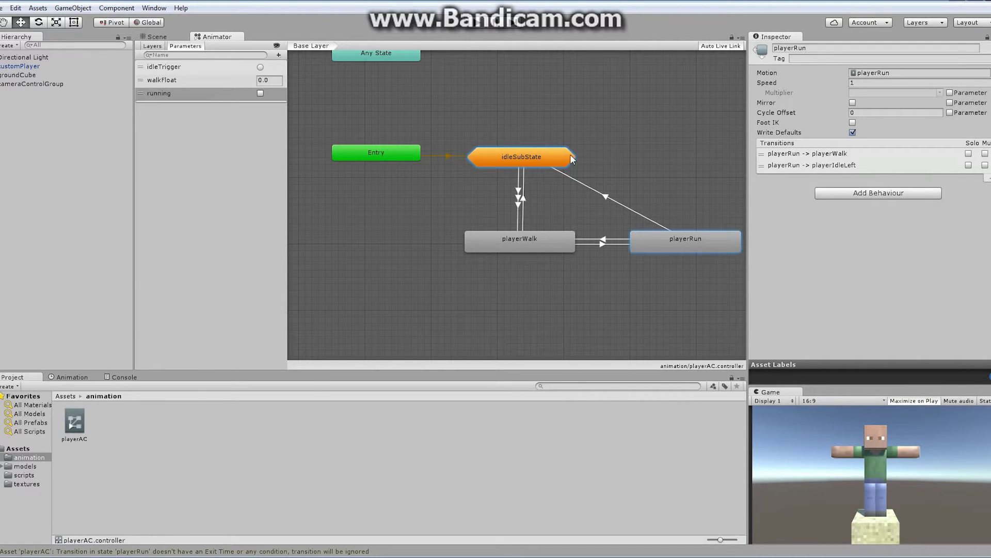
Step: Enter idleSubState and widen and pan the graph to show all four idle/shift states
double_click(541, 159)
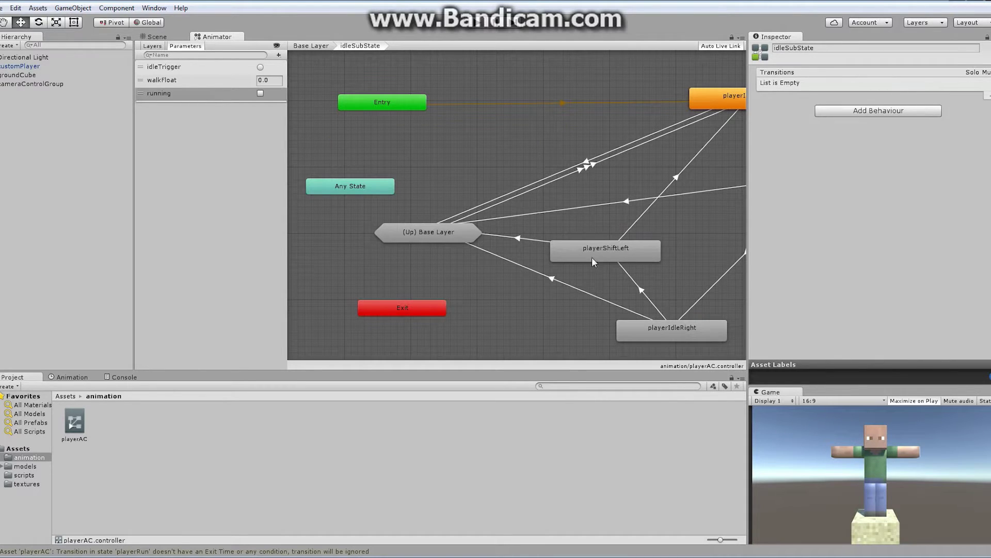
left_click_drag(747, 168, 803, 172)
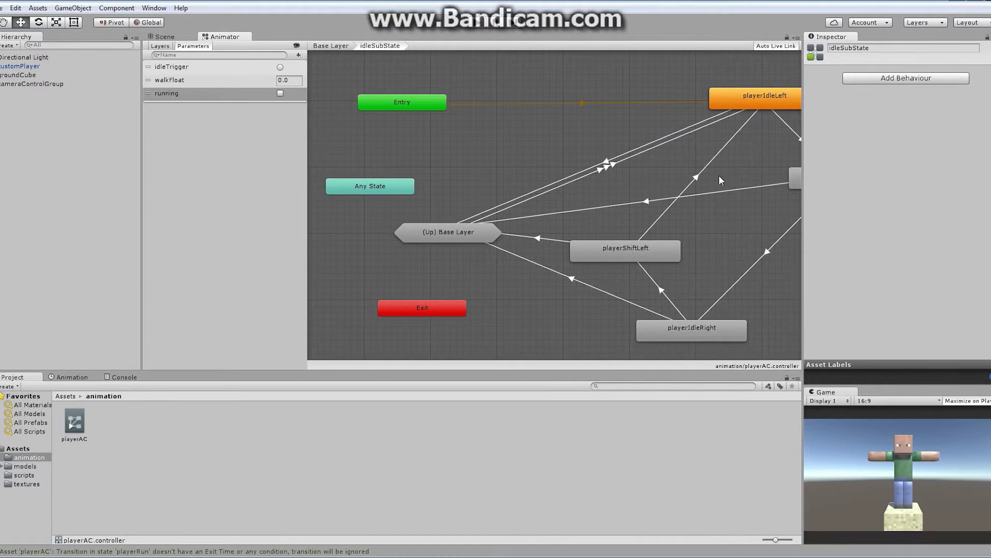
middle_click_drag(720, 174, 610, 162)
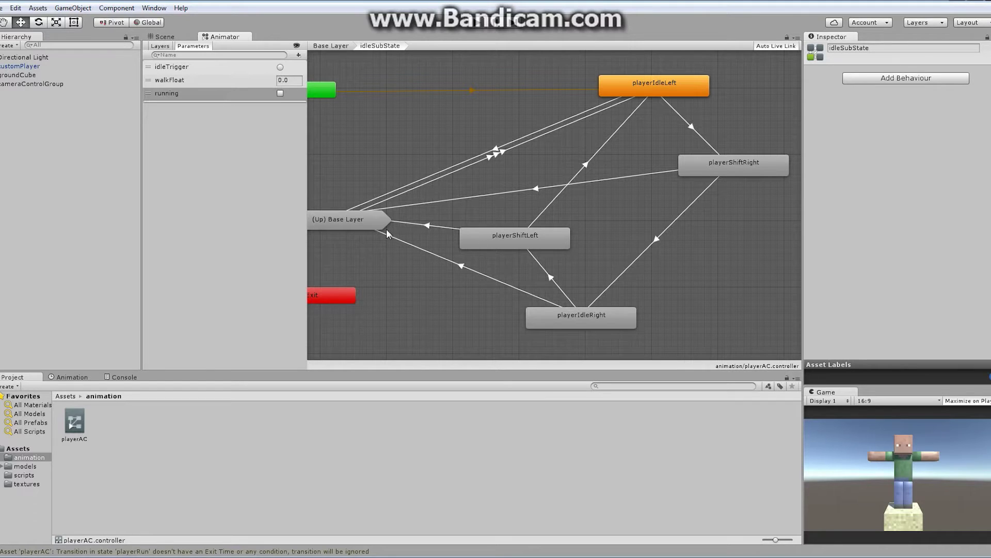
middle_click_drag(481, 223, 499, 222)
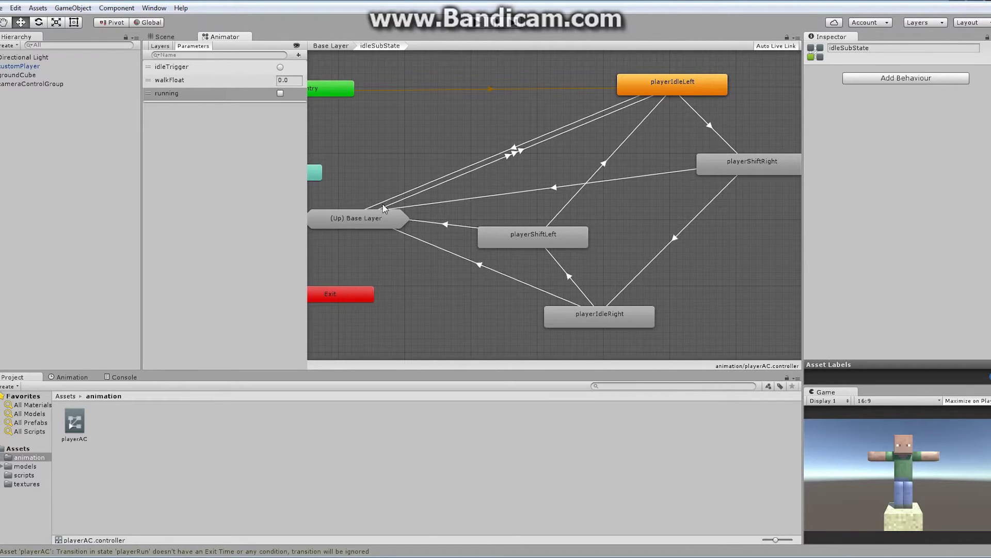